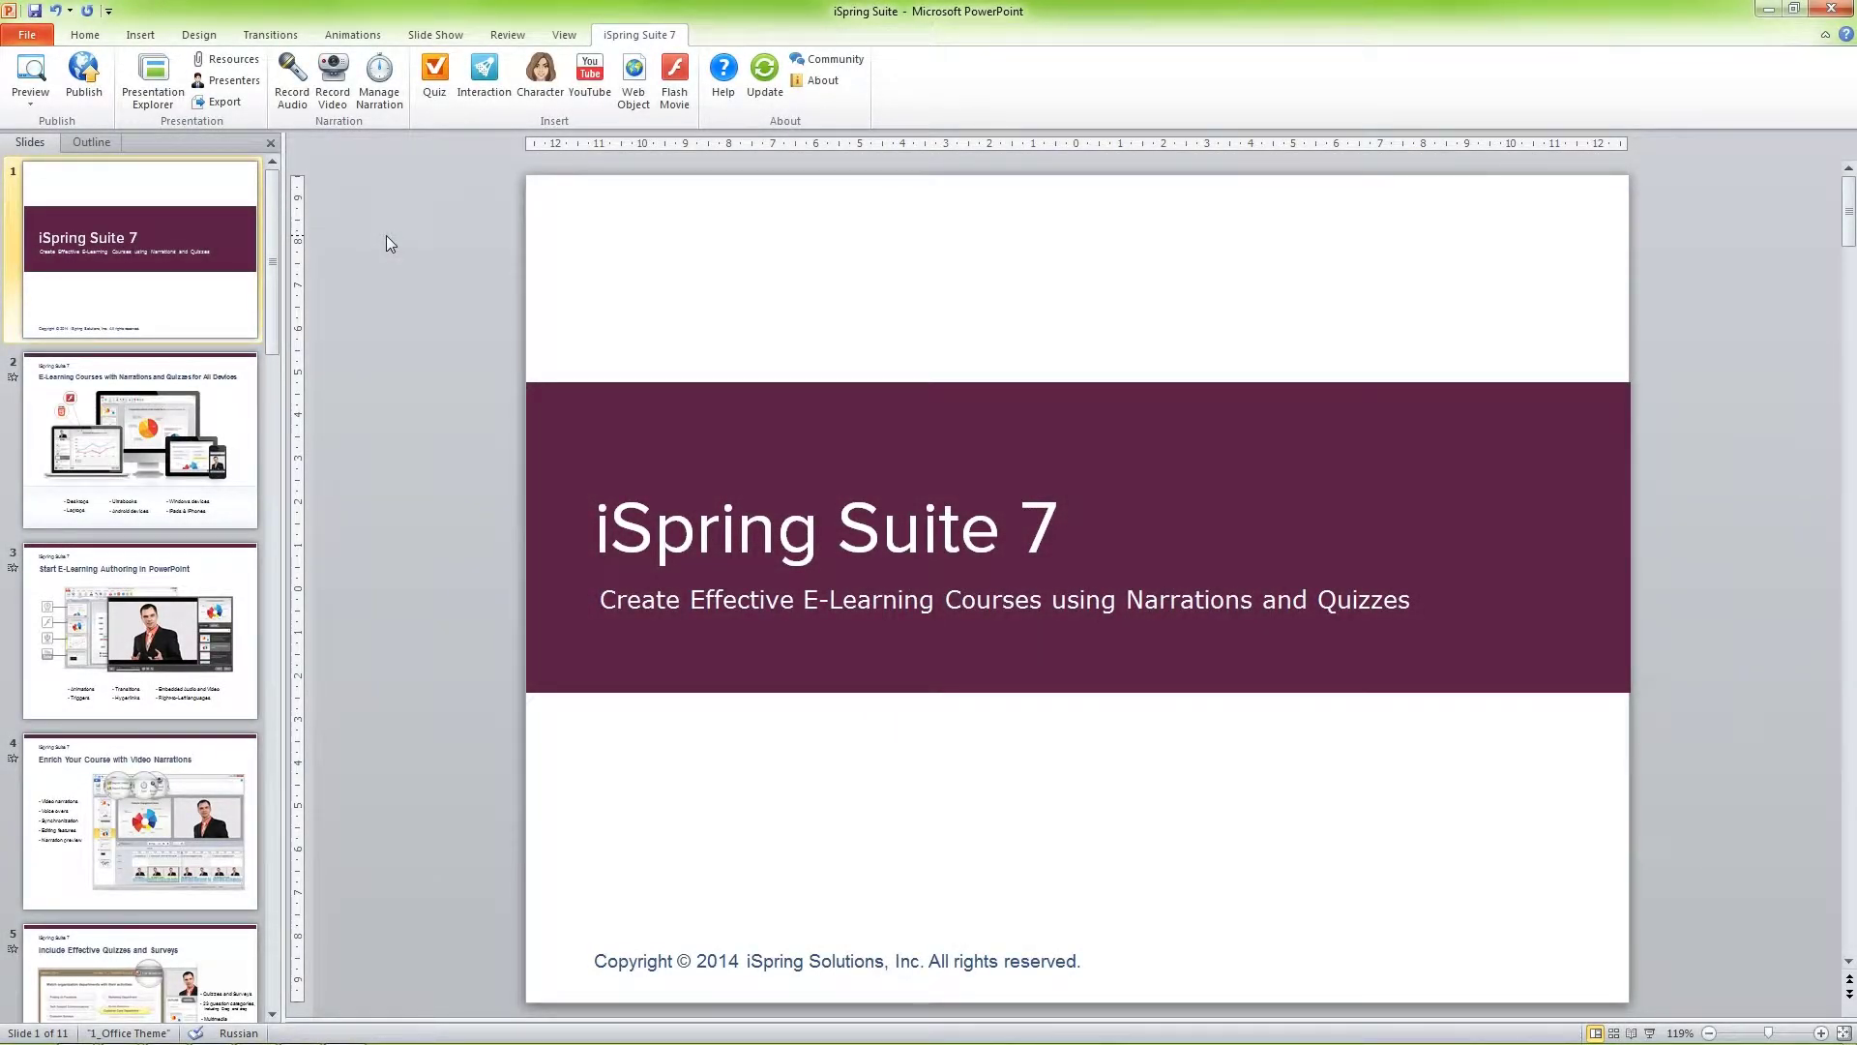
Open the Publish Presentation dialog from the iSpring Suite 7 ribbon.
{"action": "left_click", "coordinate": [84, 84]}
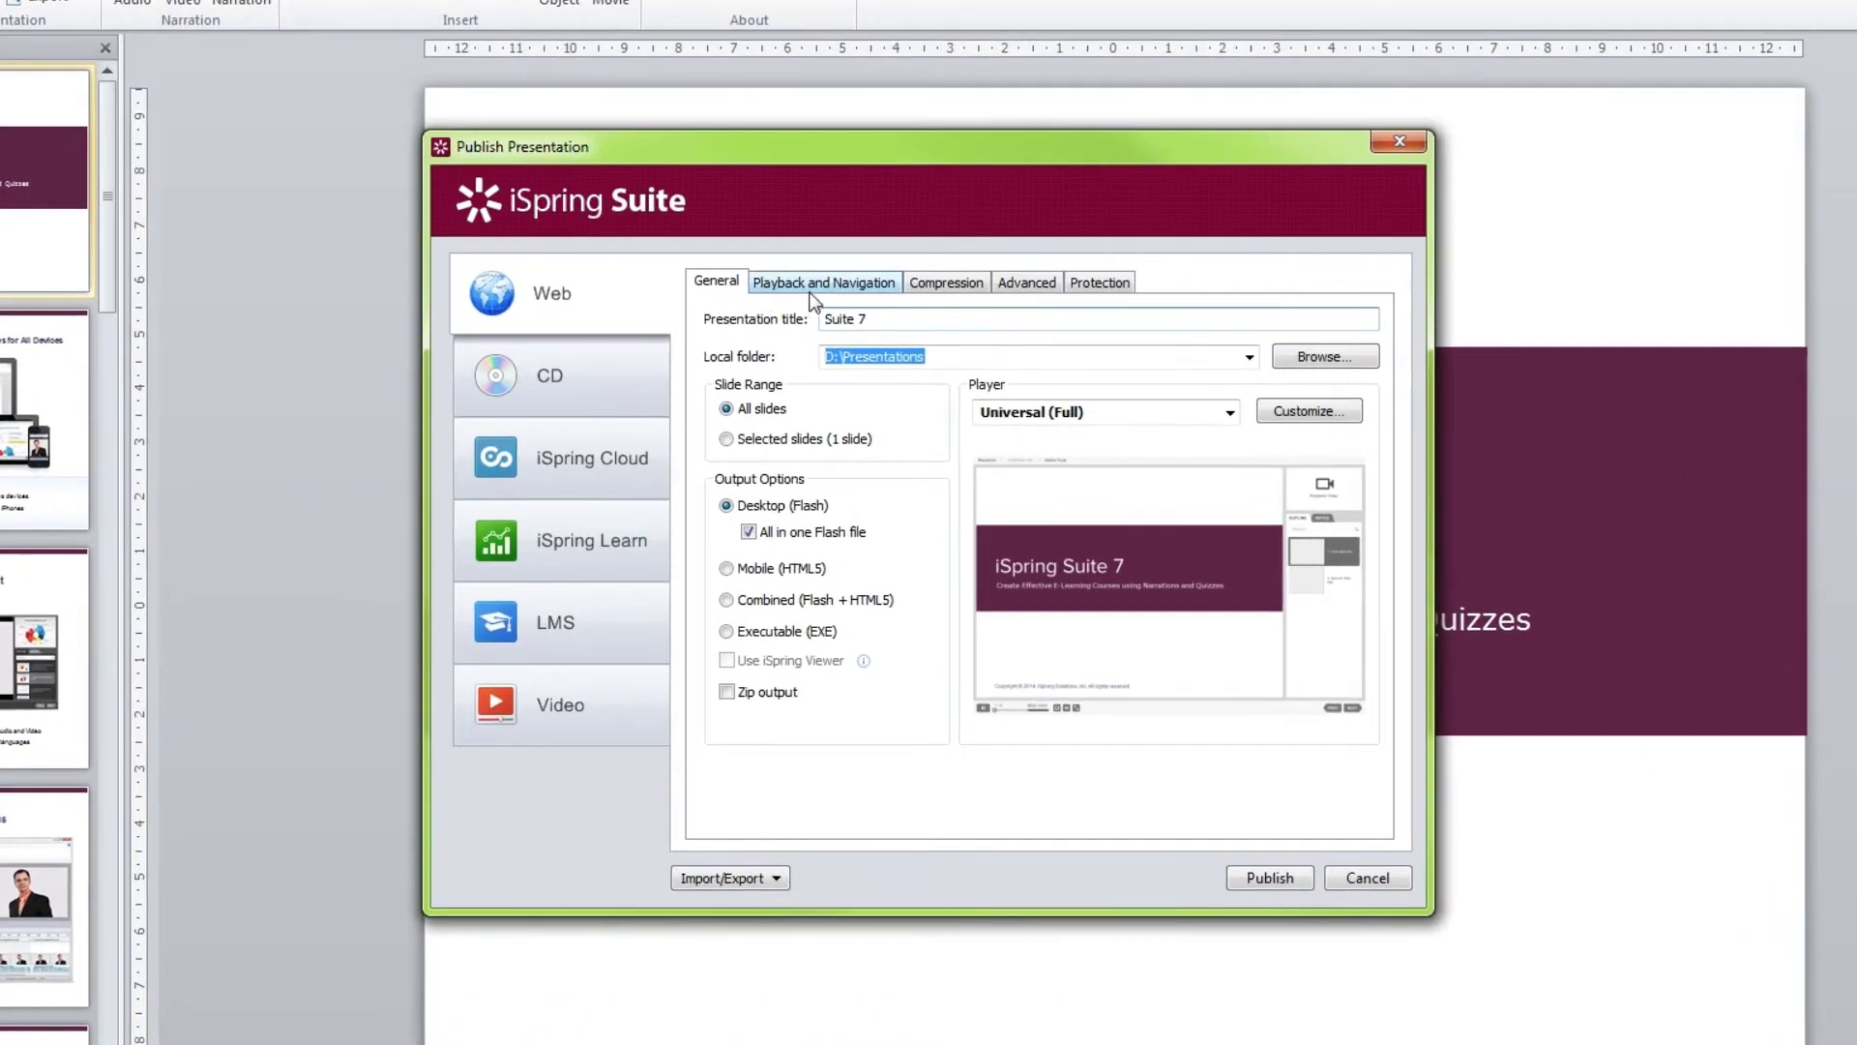
Keep the Custom playback preset and enable automatic slide changes and presentation looping.
{"action": "left_click", "coordinate": [817, 284]}
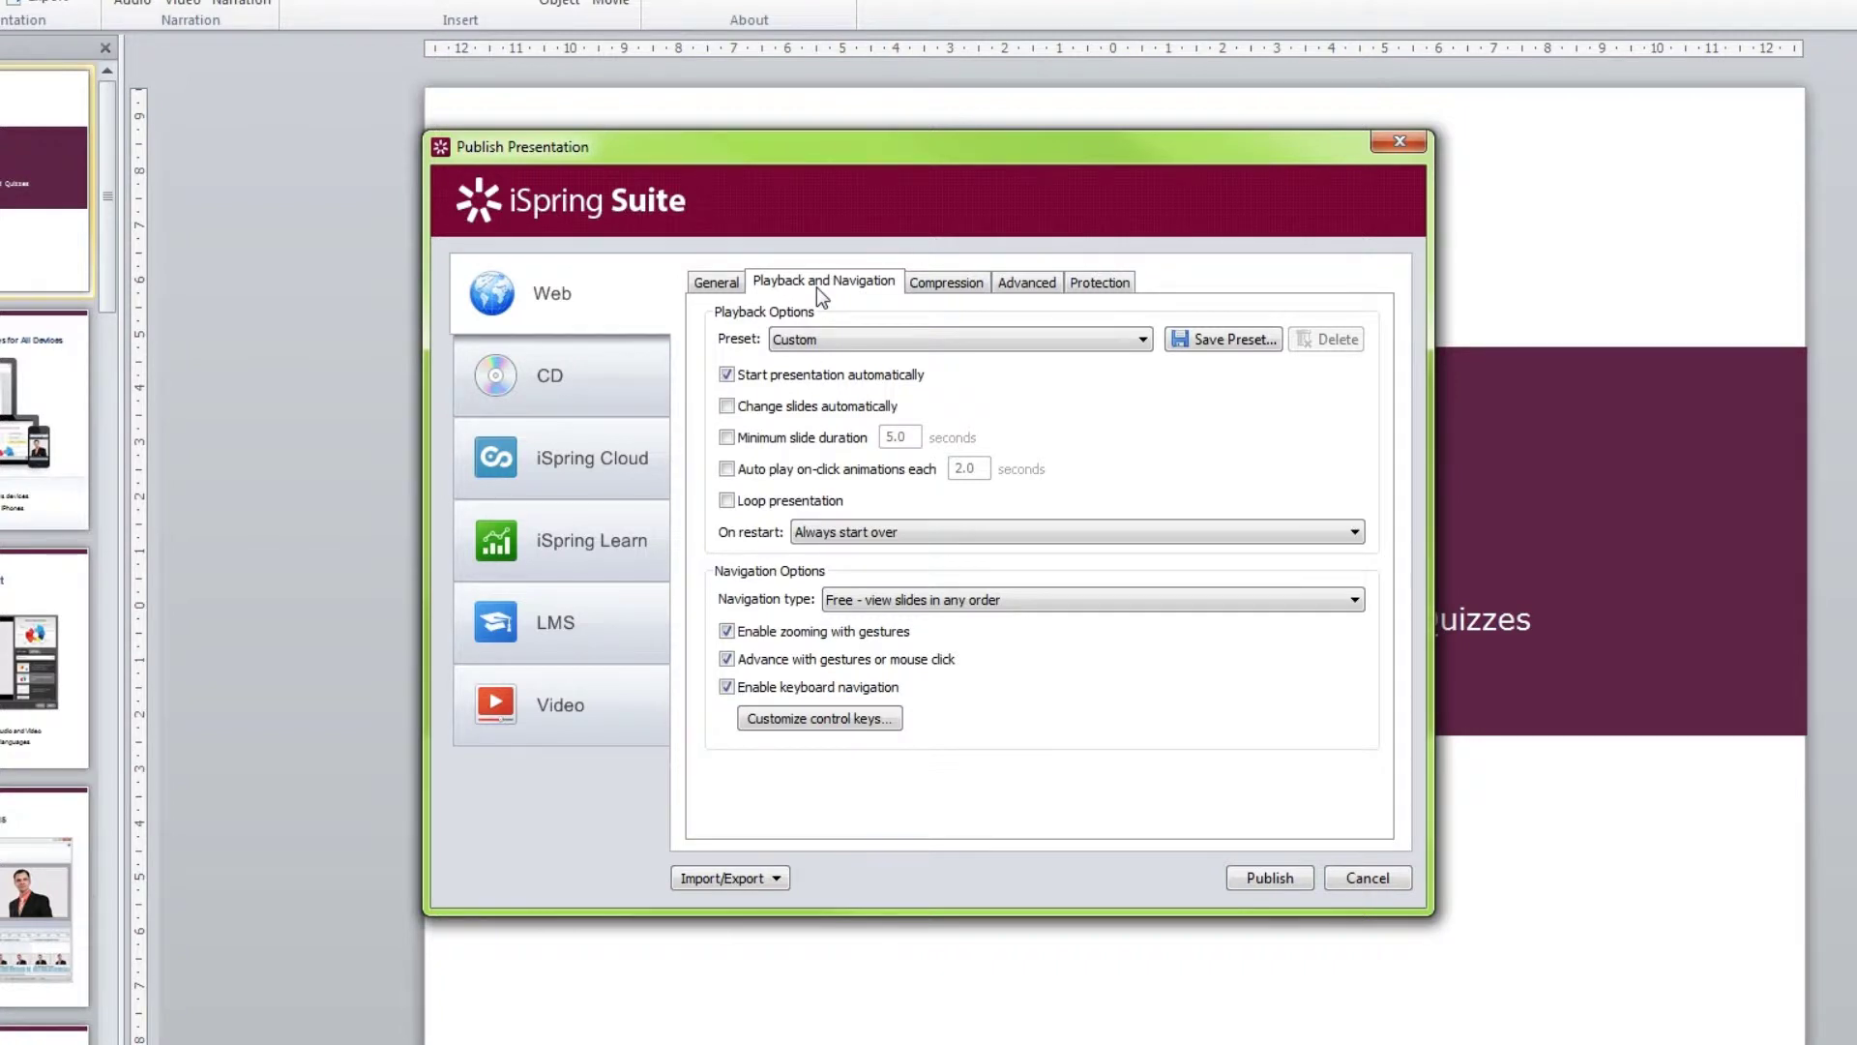
{"action": "left_click", "coordinate": [872, 337]}
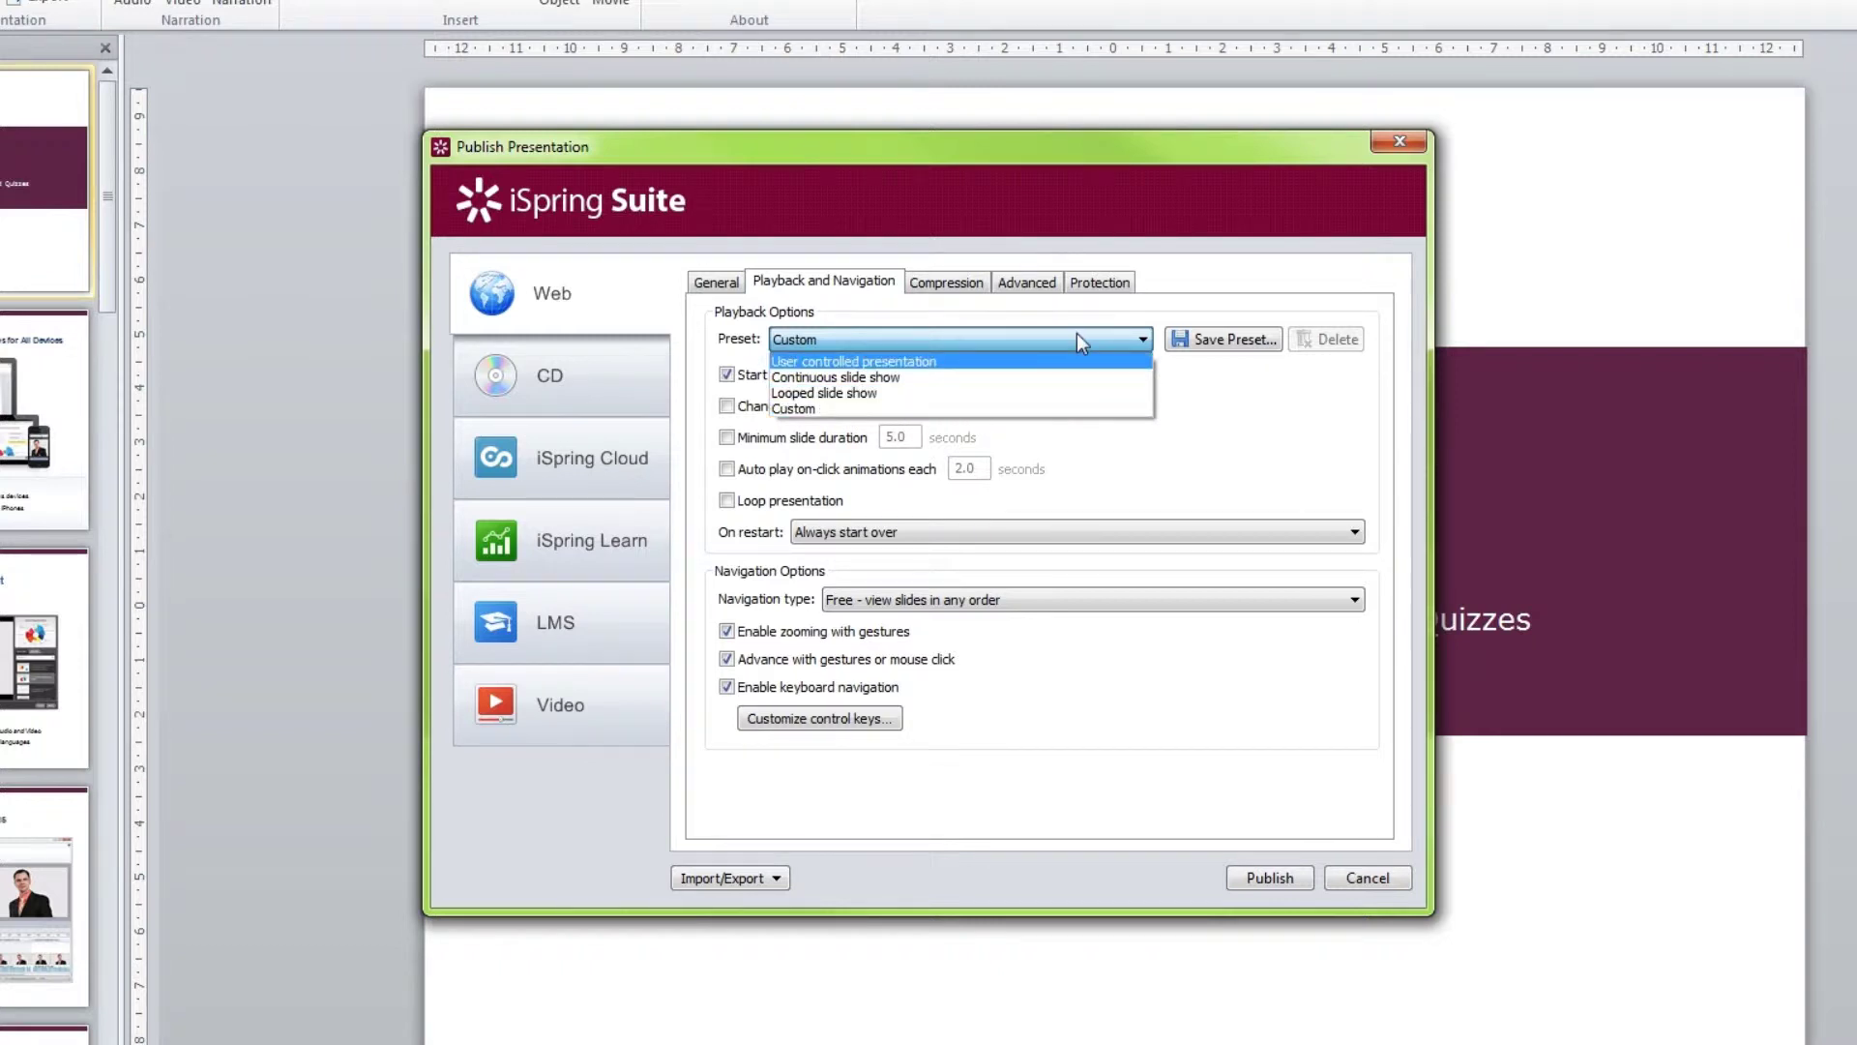
{"action": "left_click", "coordinate": [1067, 410]}
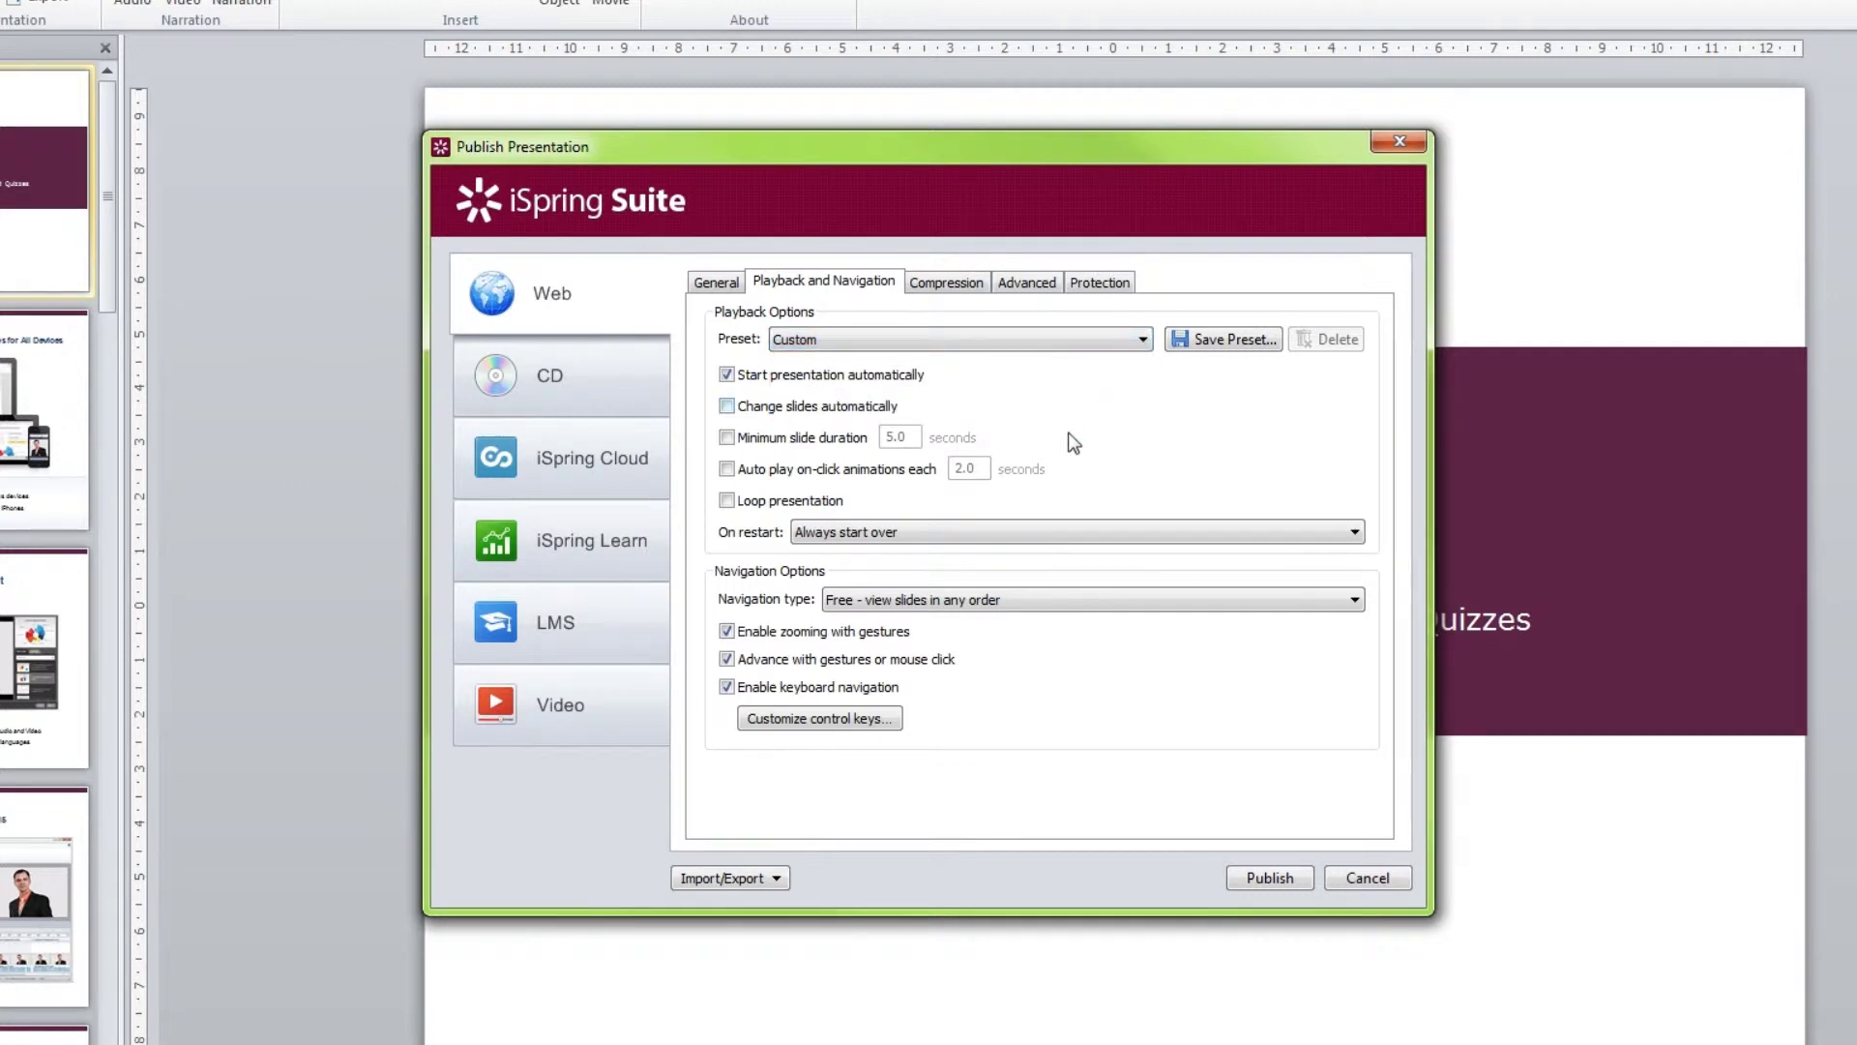
{"action": "left_click", "coordinate": [729, 501]}
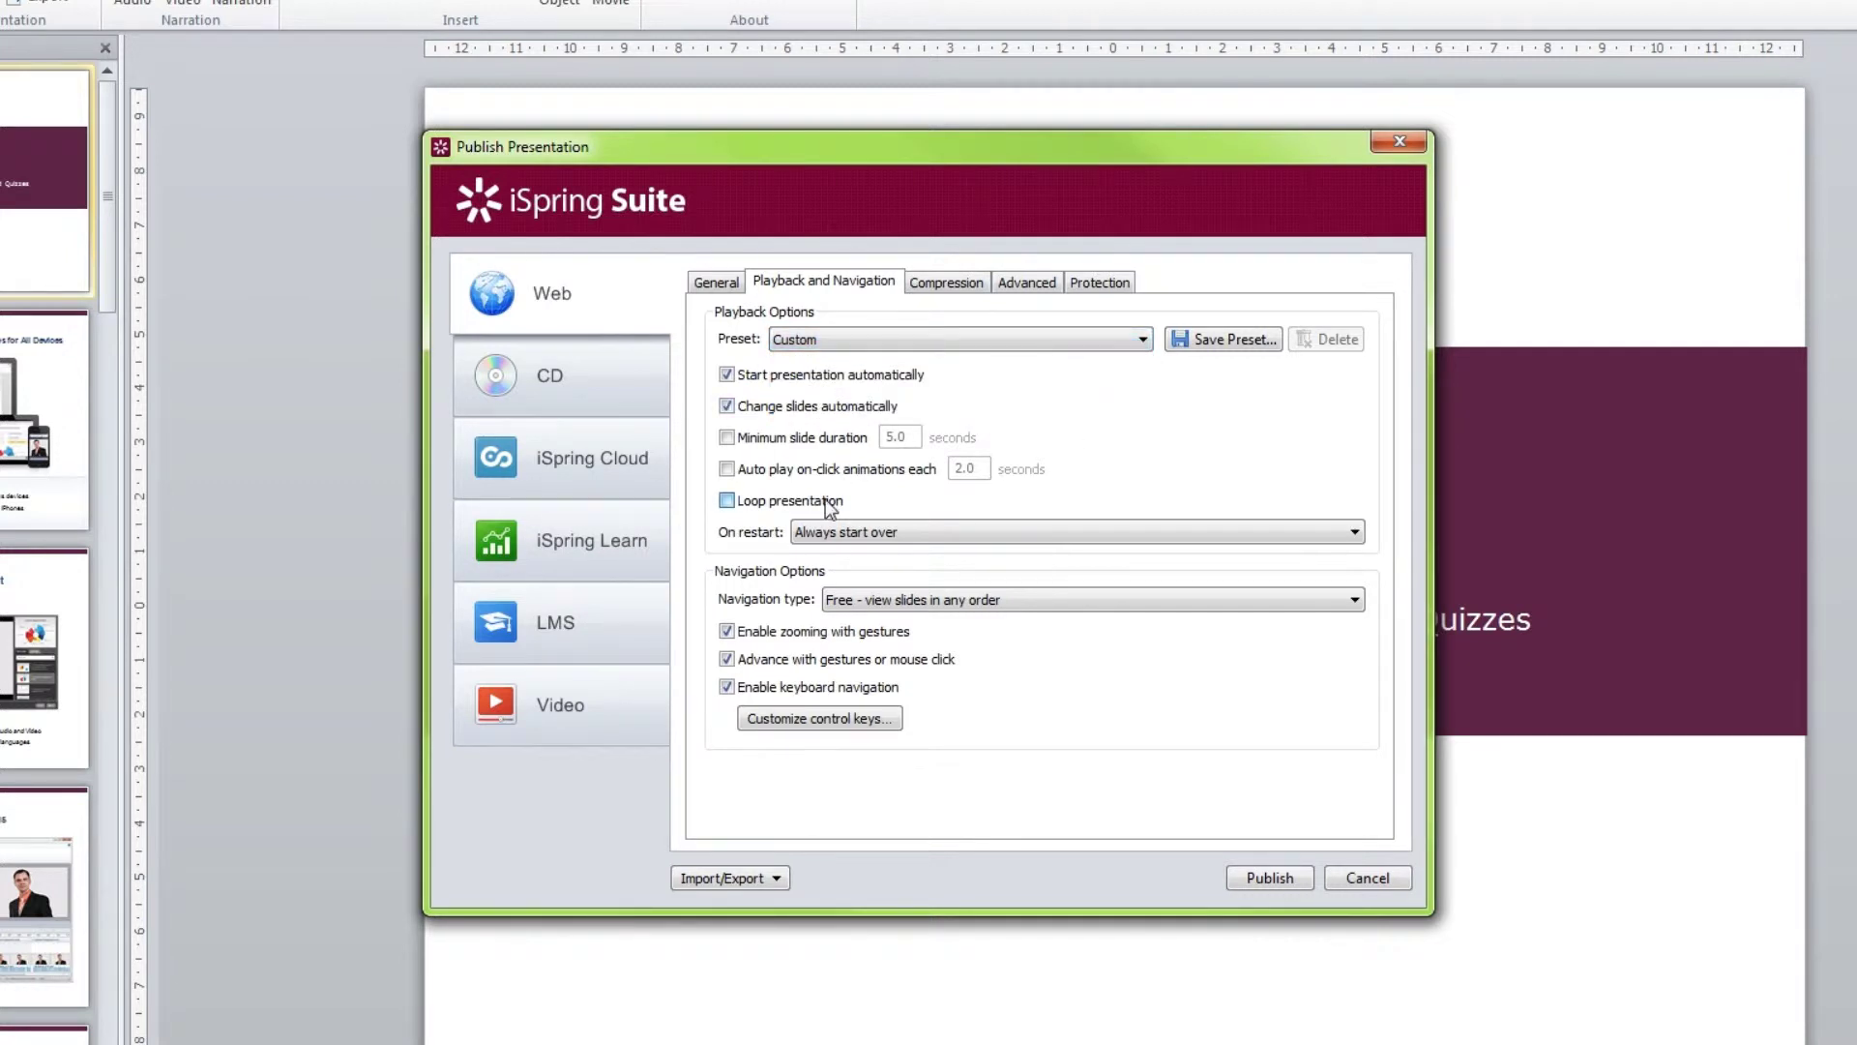
Keep Free navigation and begin saving these settings as preset 'My Preset'.
{"action": "left_click", "coordinate": [997, 600]}
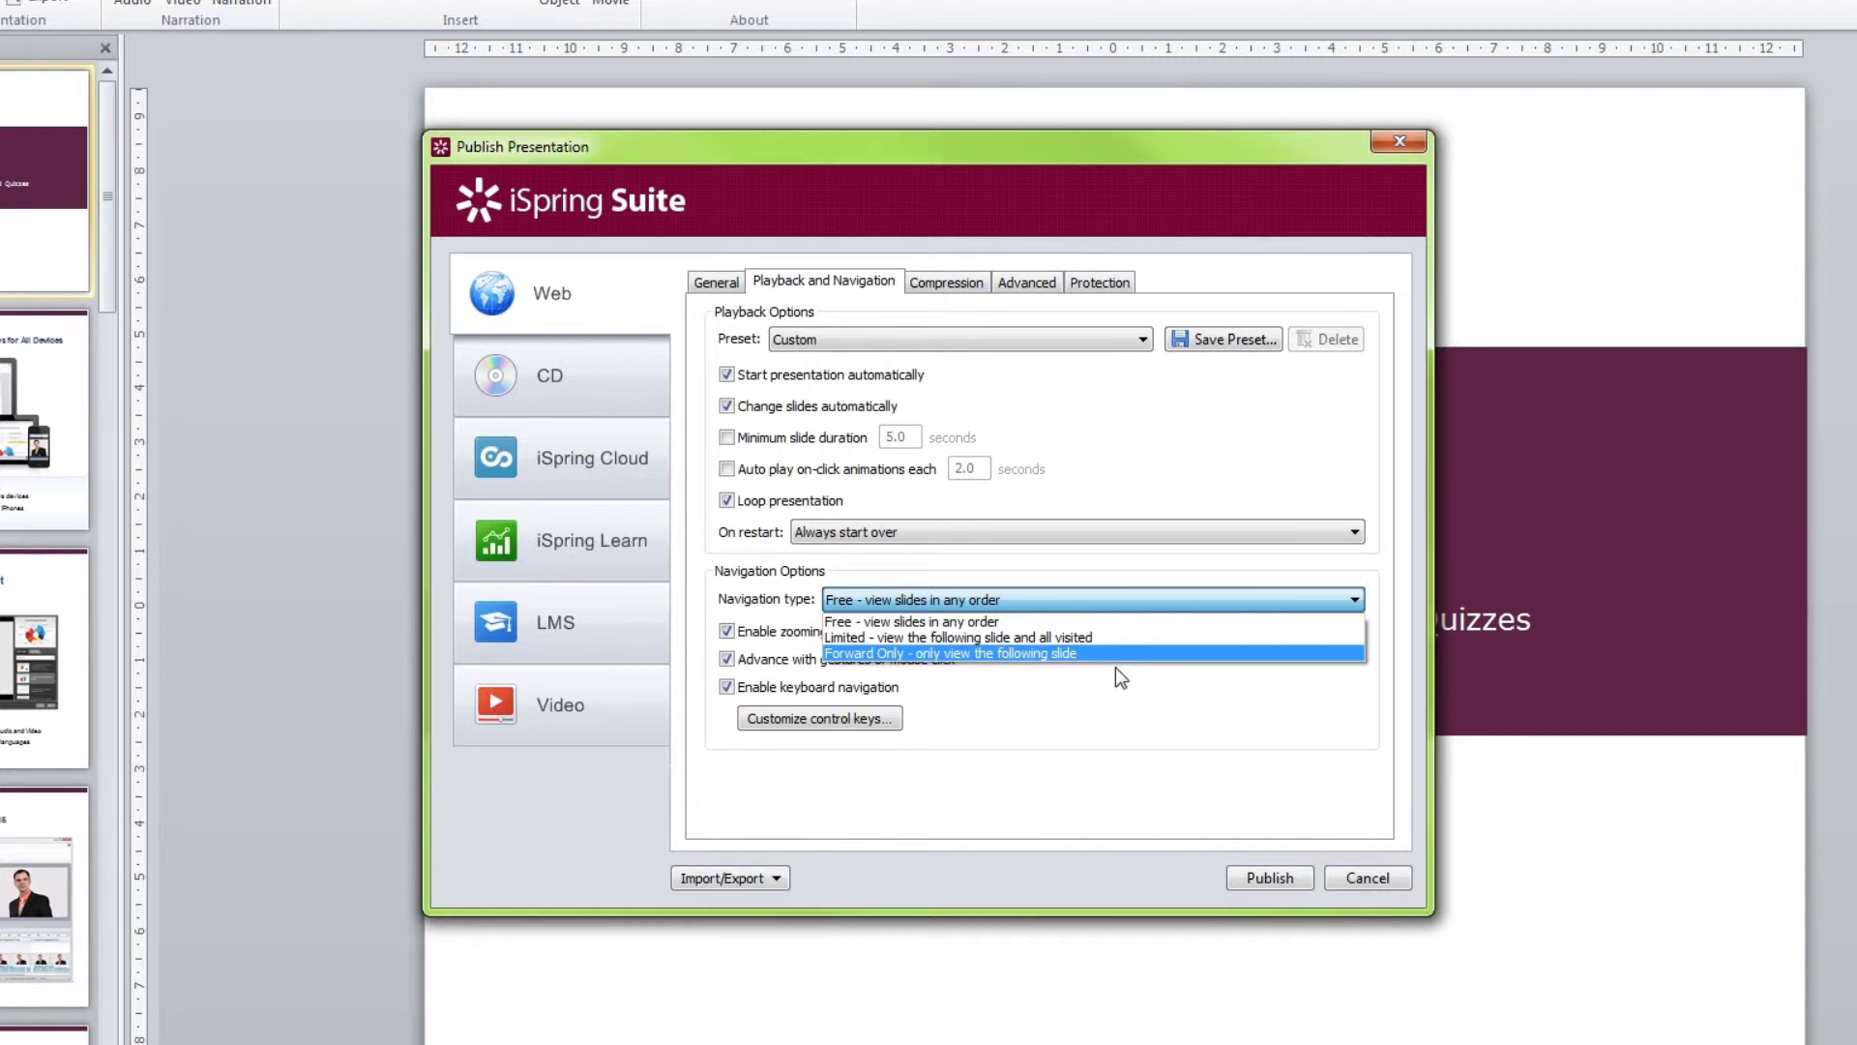
{"action": "left_click", "coordinate": [1115, 668]}
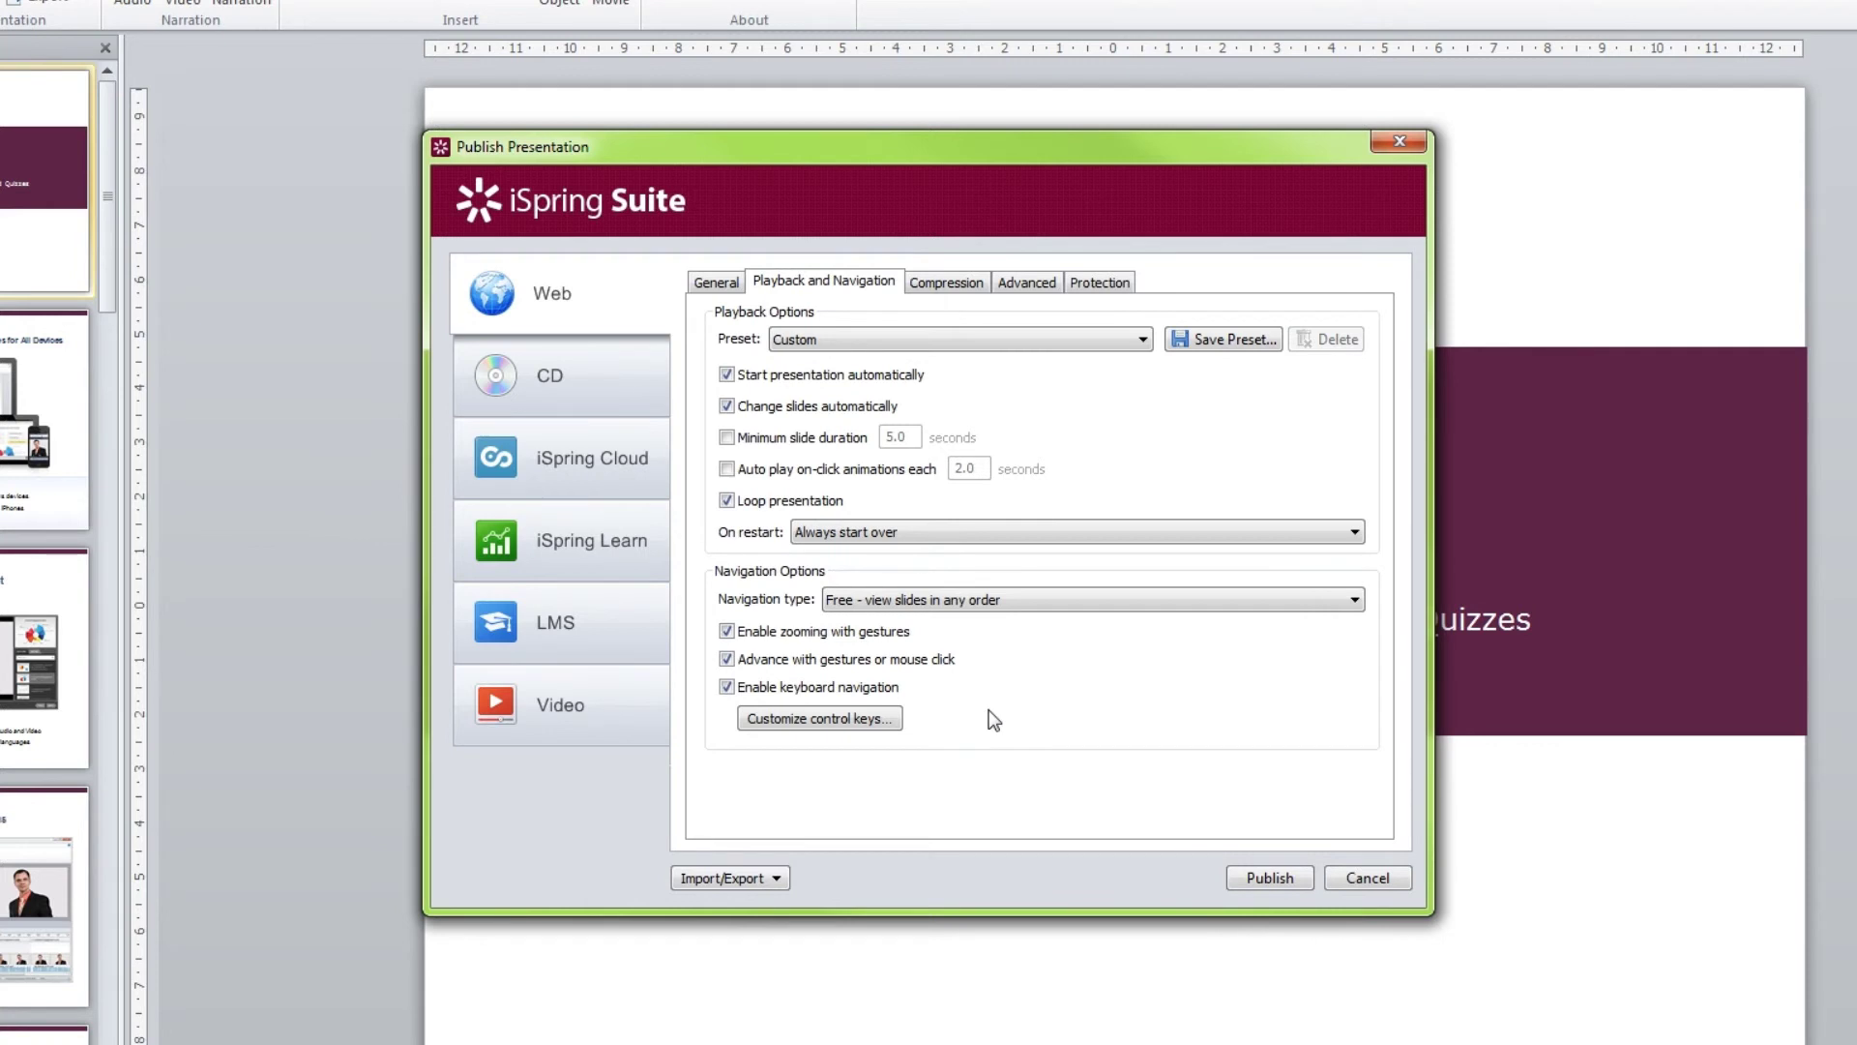
{"action": "left_click", "coordinate": [1268, 338]}
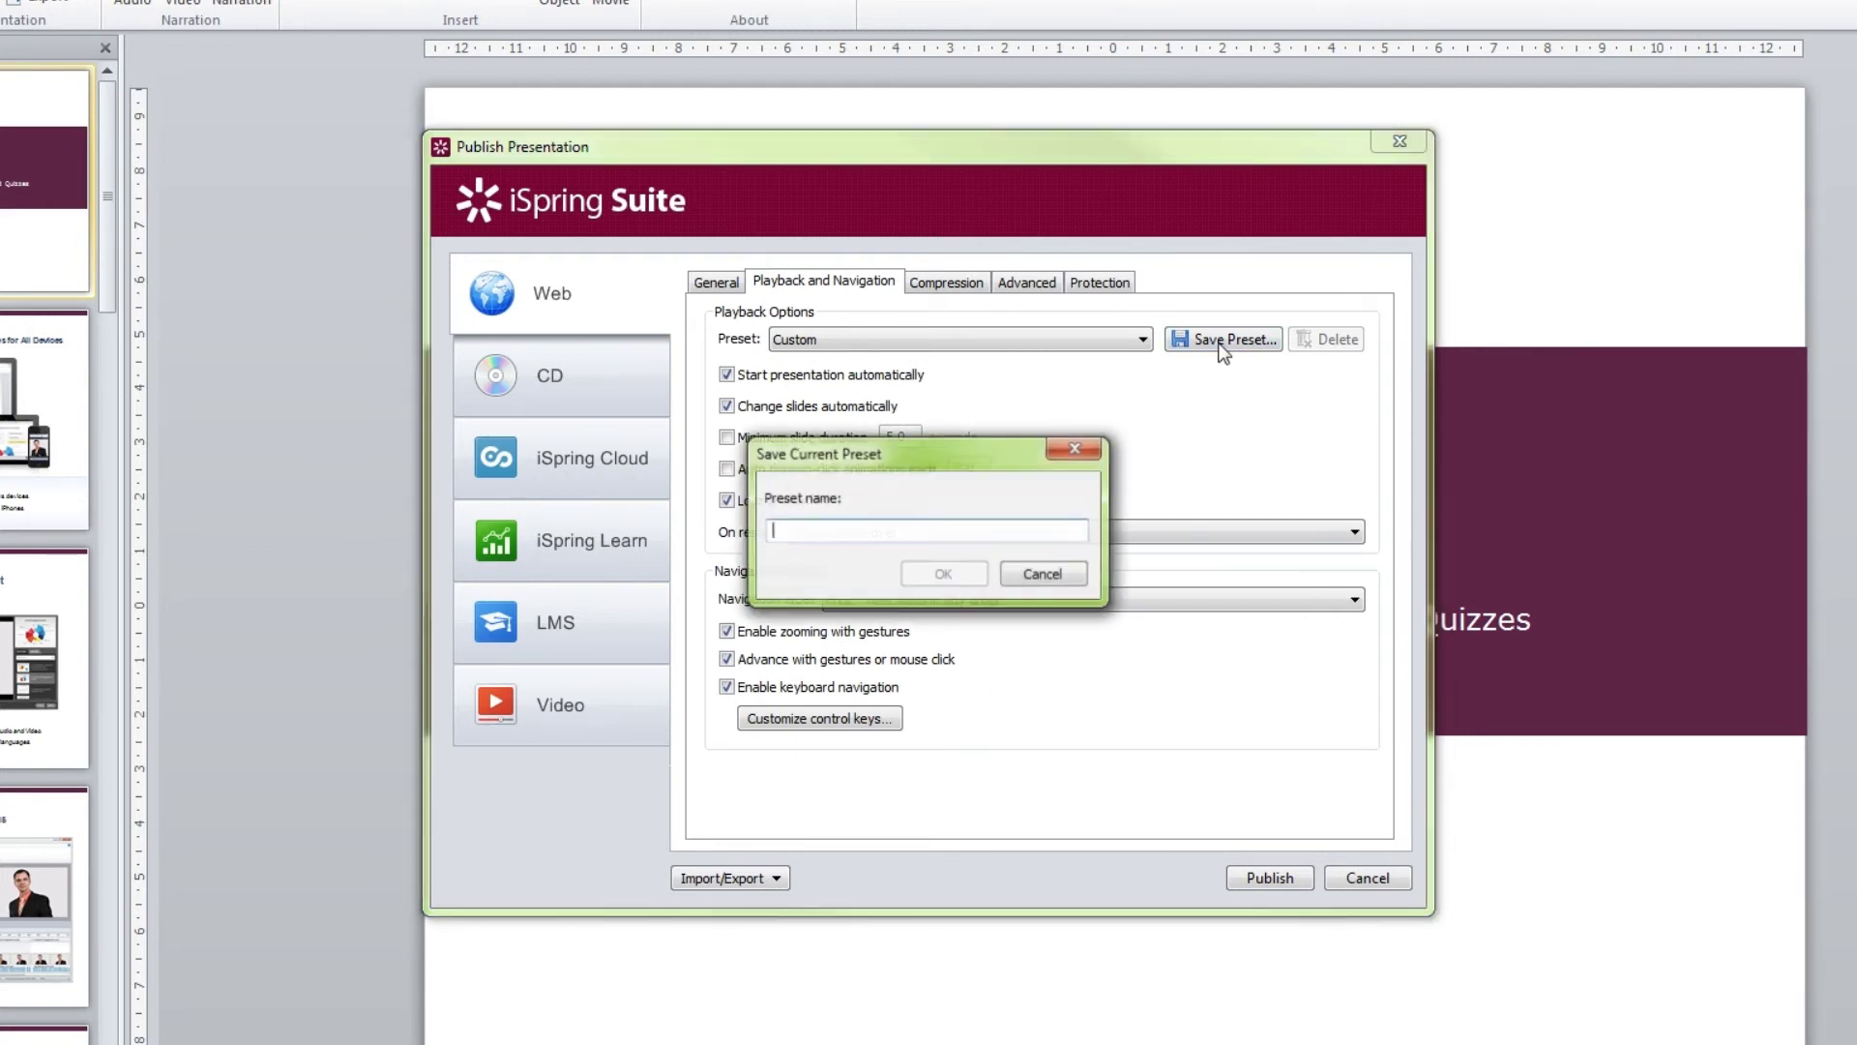
{"action": "type", "text": "My Preset"}
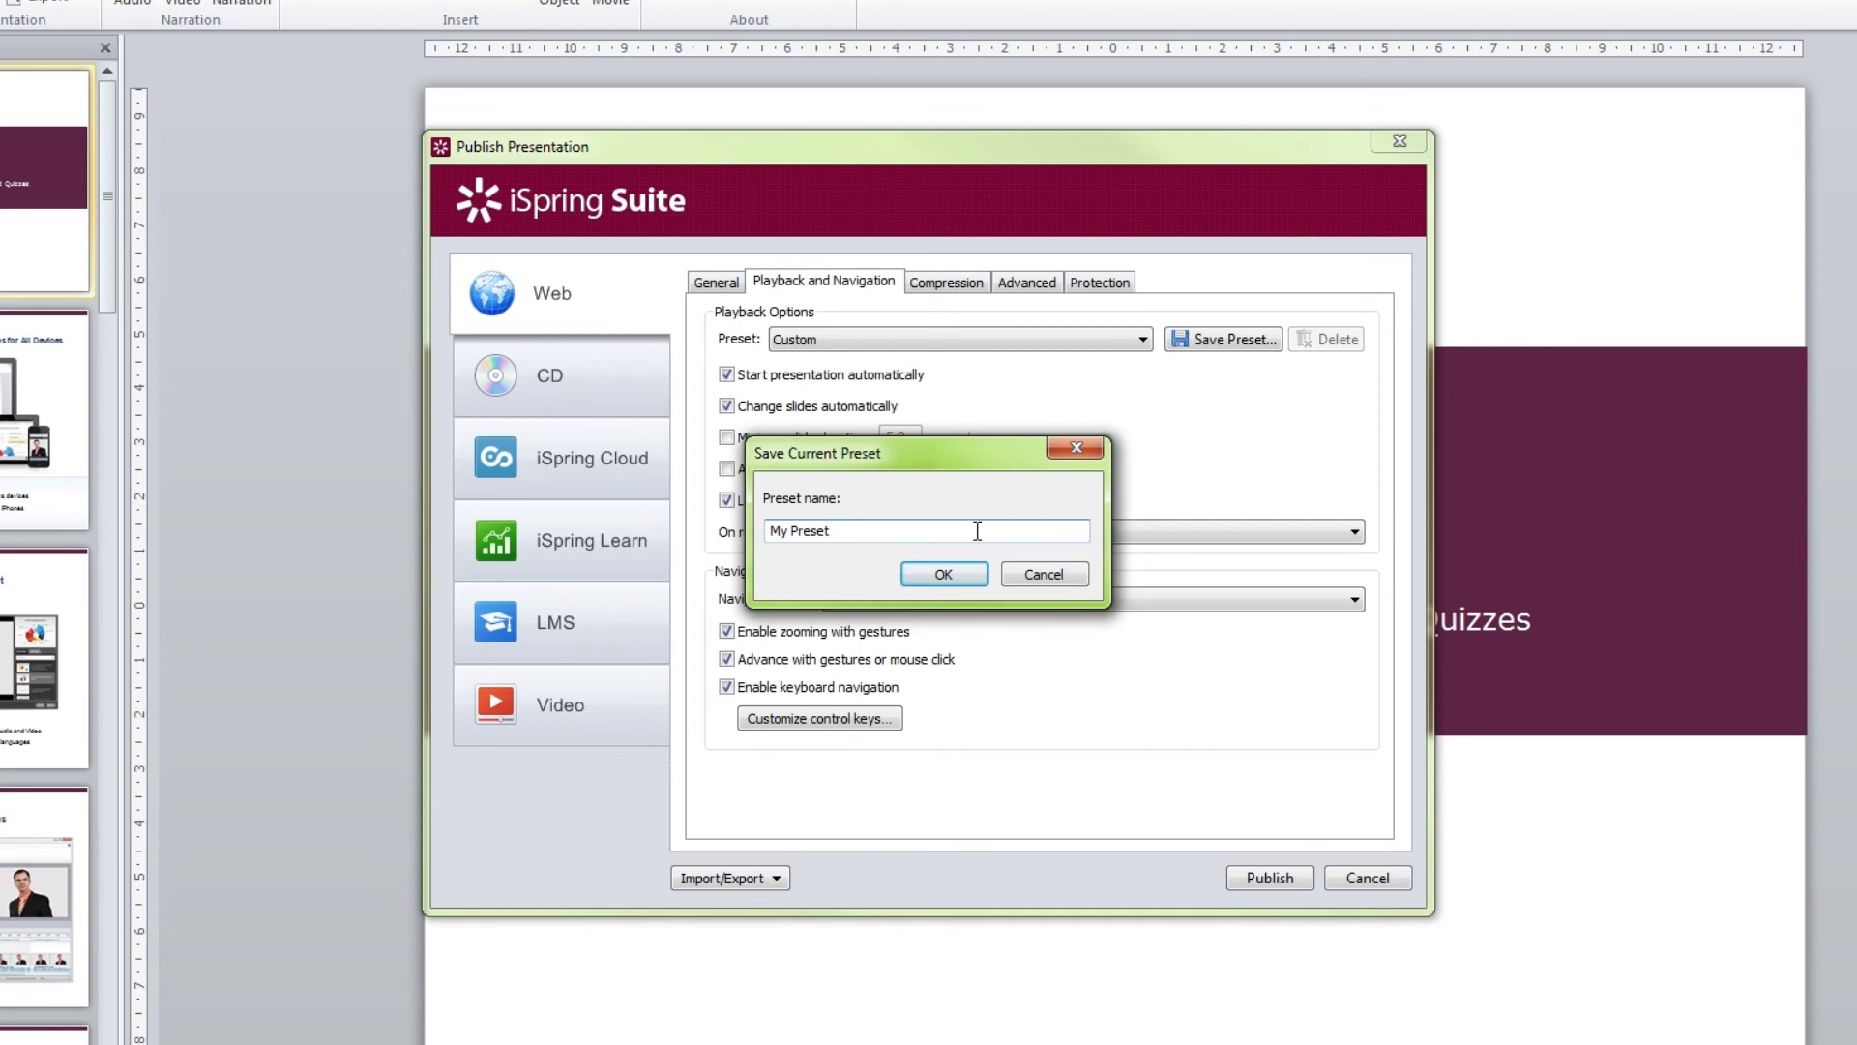